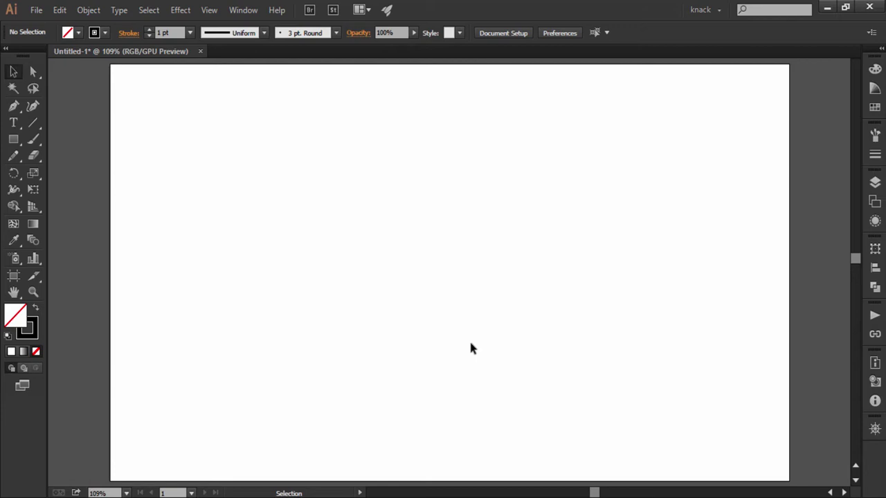
Step: Draw a 5-by-5 rectangular grid, about 186 by 178 pt, in the artboard's top-left corner
{"action": "left_click", "coordinate": [33, 122]}
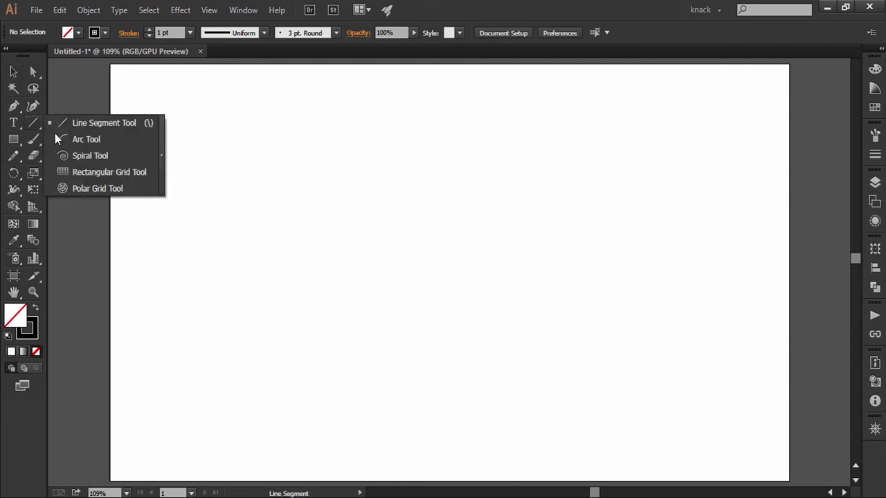
{"action": "left_click", "coordinate": [66, 172]}
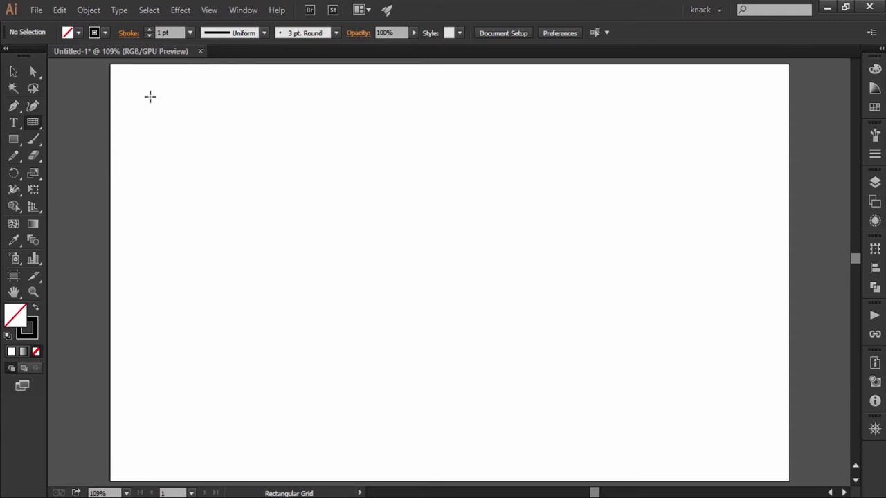
{"action": "left_click_drag", "start_coordinate": [125, 78], "coordinate": [256, 211]}
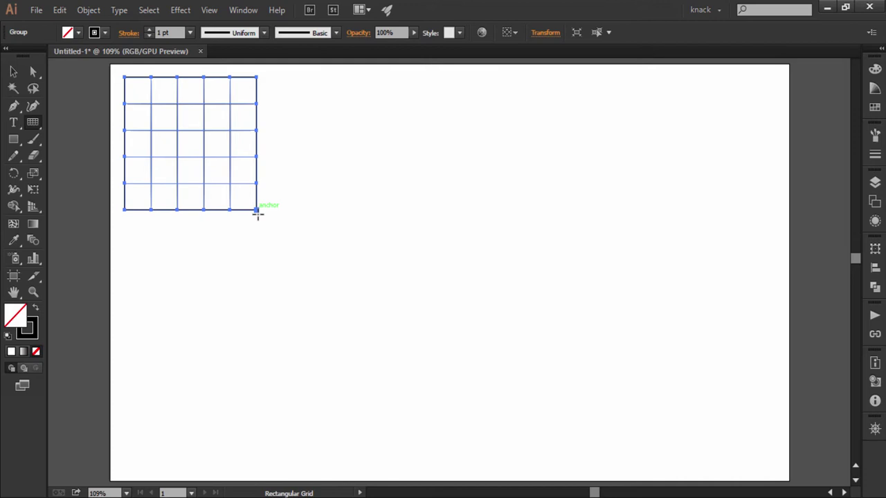
Step: Drag out a second, larger grid below the first, adjusting rows and columns back to 5 by 5
{"action": "left_click_drag", "start_coordinate": [130, 261], "coordinate": [311, 415]}
{"action": "key", "text": "Up"}
{"action": "key", "text": "Up"}
{"action": "key", "text": "Up"}
{"action": "key", "text": "Down"}
{"action": "key", "text": "Down"}
{"action": "key", "text": "Down"}
{"action": "key", "text": "Down"}
{"action": "key", "text": "Left"}
{"action": "key", "text": "Left"}
{"action": "key", "text": "Left"}
{"action": "key", "text": "Right"}
{"action": "key", "text": "Right"}
{"action": "key", "text": "Right"}
Step: Skew the vertical and horizontal dividers, then return both to even spacing
{"action": "key", "text": "x"}
{"action": "key", "text": "x"}
{"action": "key", "text": "c"}
{"action": "key", "text": "c"}
{"action": "key", "text": "v"}
{"action": "key", "text": "v"}
{"action": "key", "text": "f"}
{"action": "key", "text": "f"}
{"action": "key", "text": "f"}
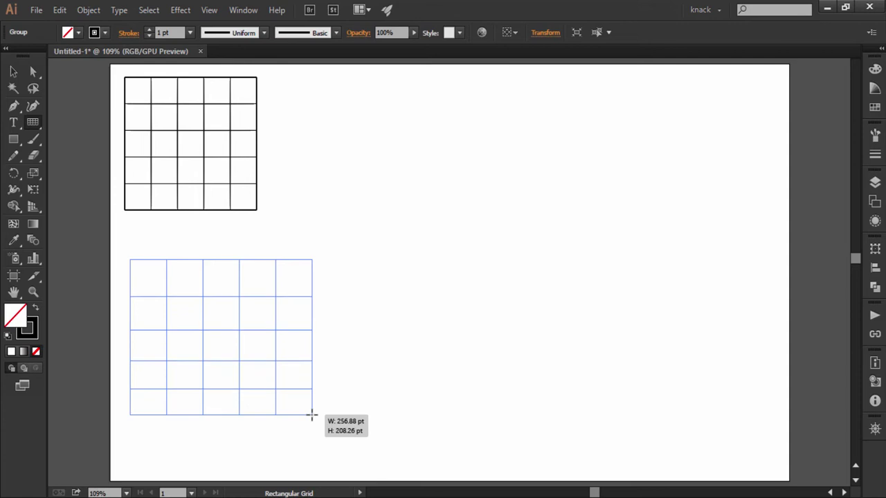
Step: Place the lower-left grid, then draw a tall, narrow 138-by-192 pt grid at the bottom-right
{"action": "left_click_drag", "start_coordinate": [312, 415], "coordinate": [311, 415]}
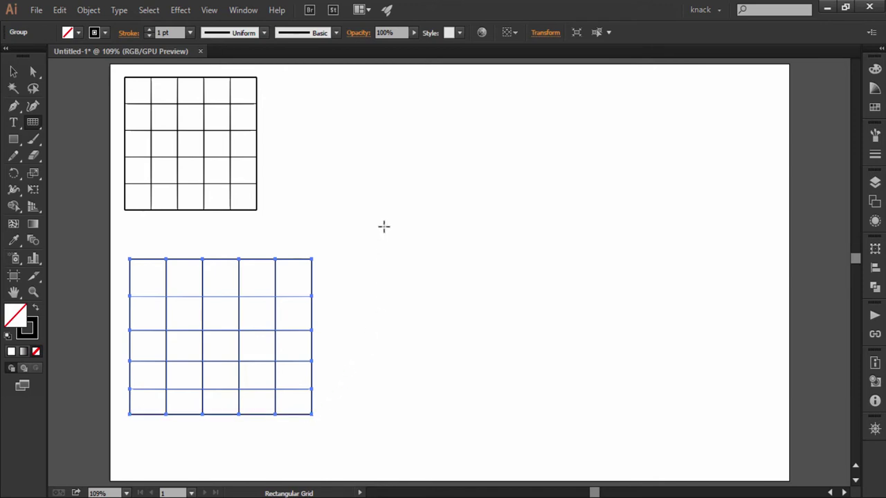
{"action": "mouse_move", "coordinate": [328, 83]}
{"action": "left_mouse_down"}
{"action": "mouse_move", "coordinate": [419, 184]}
{"action": "mouse_move", "coordinate": [445, 199]}
{"action": "mouse_move", "coordinate": [599, 235]}
{"action": "mouse_move", "coordinate": [709, 231]}
{"action": "mouse_move", "coordinate": [753, 173]}
{"action": "mouse_move", "coordinate": [766, 190]}
{"action": "mouse_move", "coordinate": [771, 235]}
{"action": "mouse_move", "coordinate": [748, 332]}
{"action": "mouse_move", "coordinate": [759, 436]}
{"action": "mouse_move", "coordinate": [780, 476]}
{"action": "left_mouse_up"}
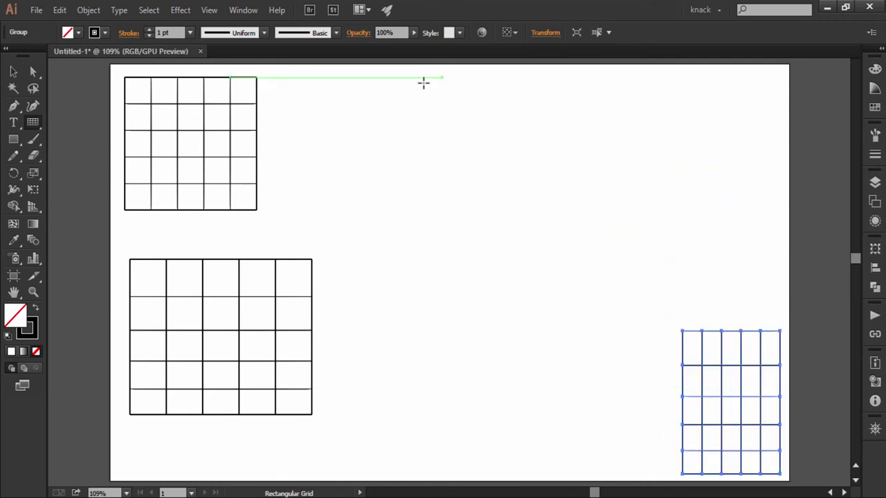
Step: Add 5-by-5 grids at top centre, right of centre, and below centre, the last drawn from its centre
{"action": "left_click_drag", "start_coordinate": [400, 89], "coordinate": [532, 222]}
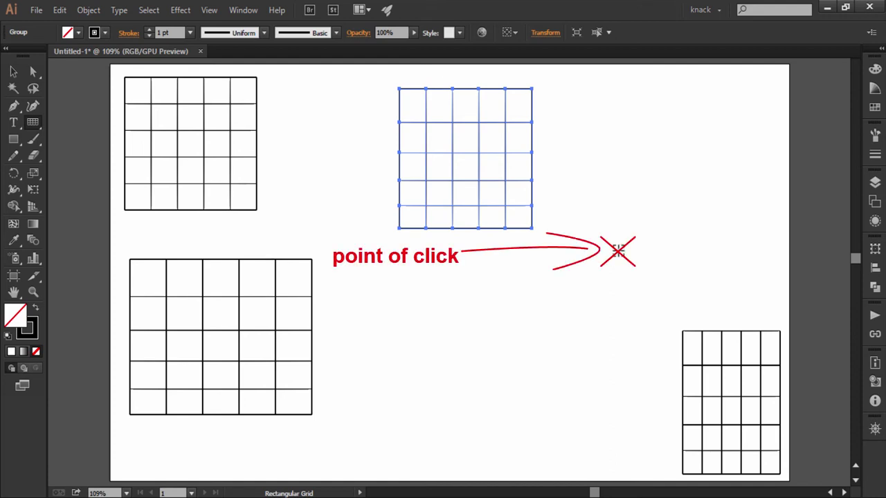
{"action": "left_click_drag", "start_coordinate": [617, 251], "coordinate": [703, 331]}
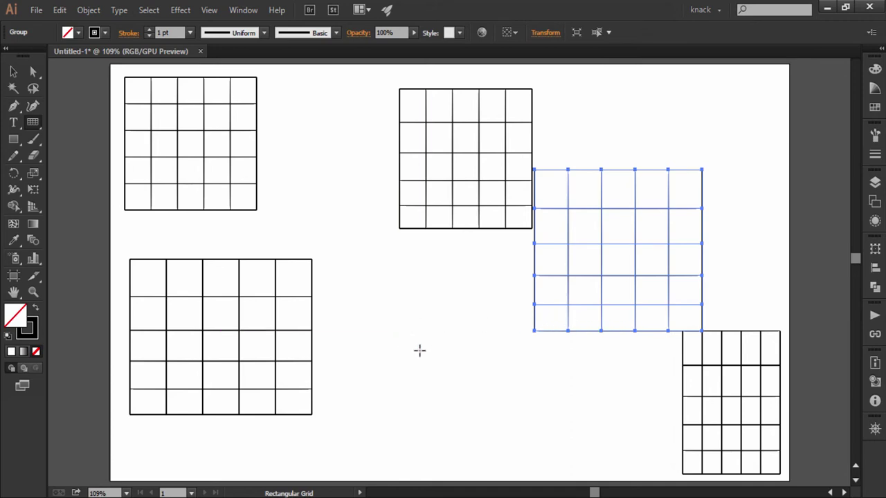
{"action": "left_click_drag", "start_coordinate": [426, 350], "coordinate": [479, 391]}
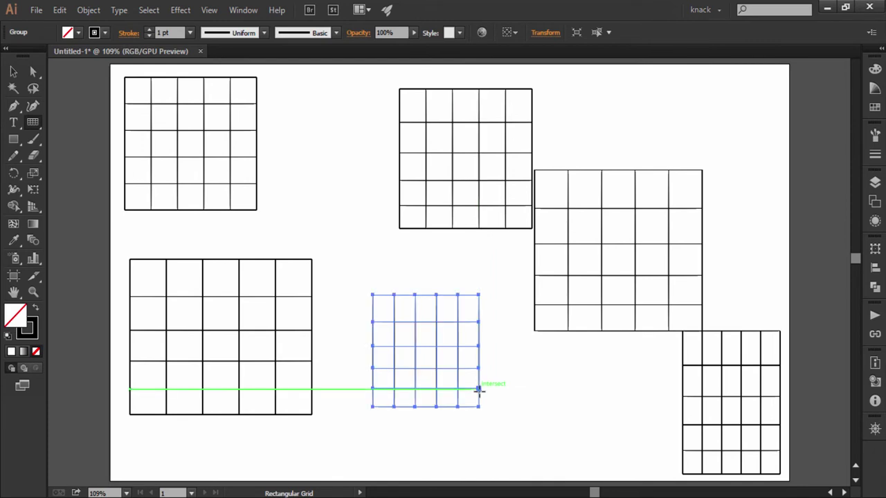
Step: Delete all six grids and bring up the Rectangular Grid Tool Options on the artboard
{"action": "key", "text": "ctrl+a"}
{"action": "key", "text": "Delete"}
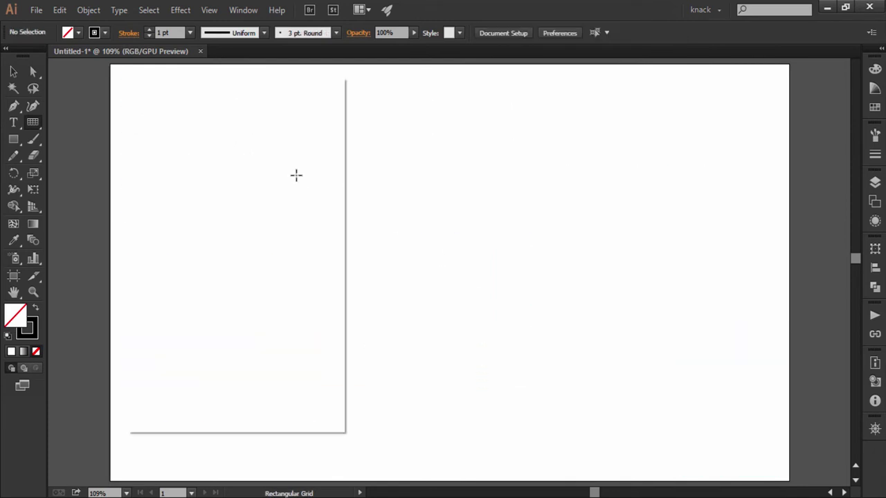
{"action": "left_click", "coordinate": [296, 175]}
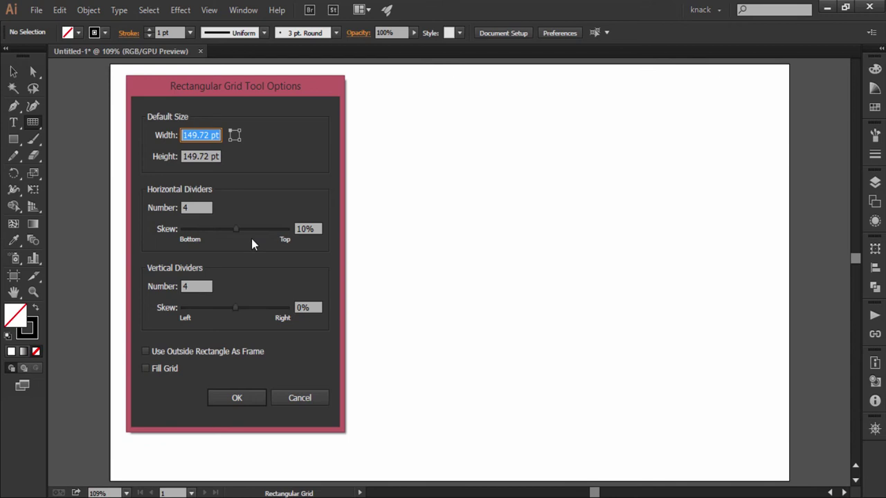
Step: Set the horizontal dividers skew to 10% and create the 5-by-5 grid
{"action": "left_click", "coordinate": [316, 228]}
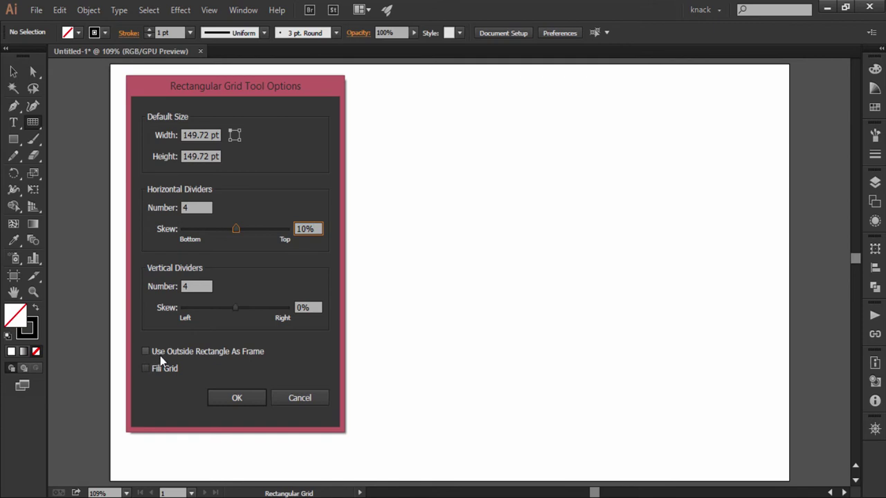
{"action": "left_click", "coordinate": [235, 399]}
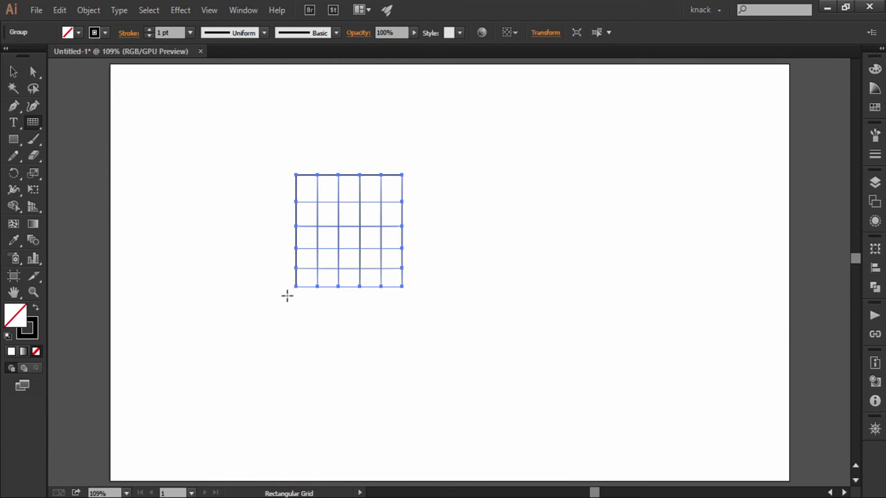
Step: Pull the grid's left, top, right and bottom outer edges away from the inner lines
{"action": "left_click", "coordinate": [33, 73]}
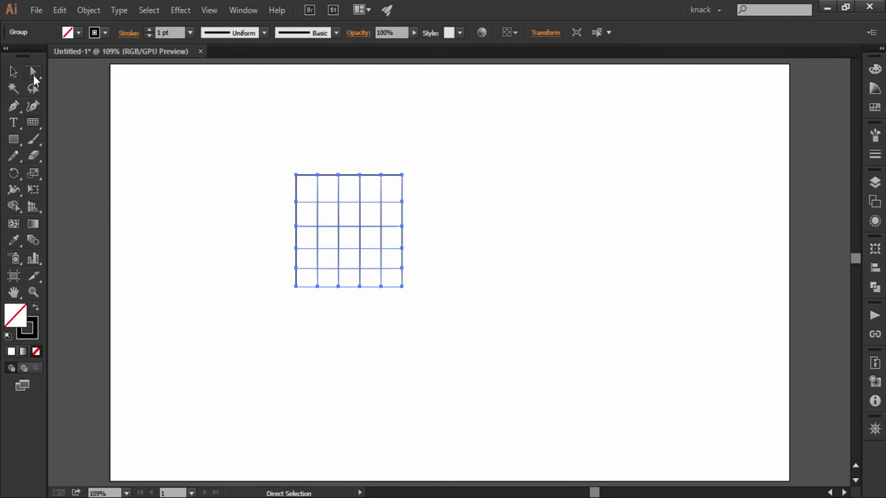
{"action": "left_click", "coordinate": [226, 235]}
{"action": "left_click_drag", "start_coordinate": [289, 185], "coordinate": [246, 200]}
{"action": "left_click", "coordinate": [307, 175]}
{"action": "left_click_drag", "start_coordinate": [311, 177], "coordinate": [326, 137]}
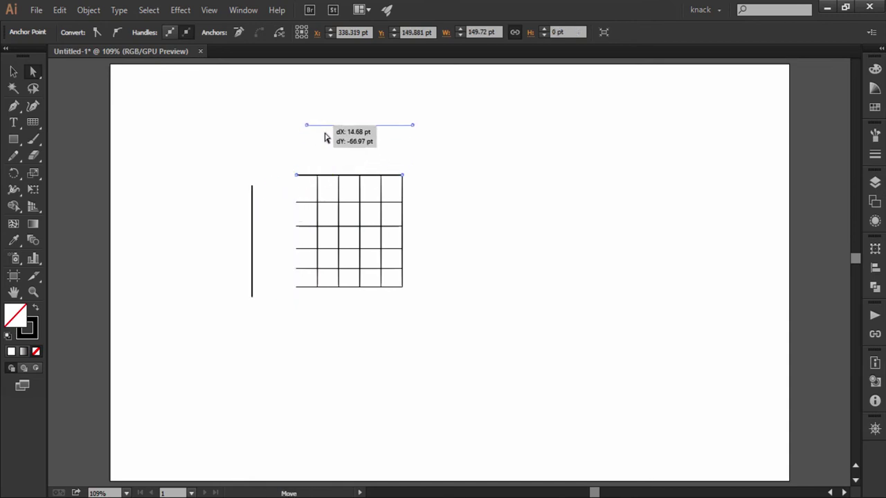
{"action": "left_click", "coordinate": [402, 195]}
{"action": "left_click_drag", "start_coordinate": [405, 197], "coordinate": [461, 196]}
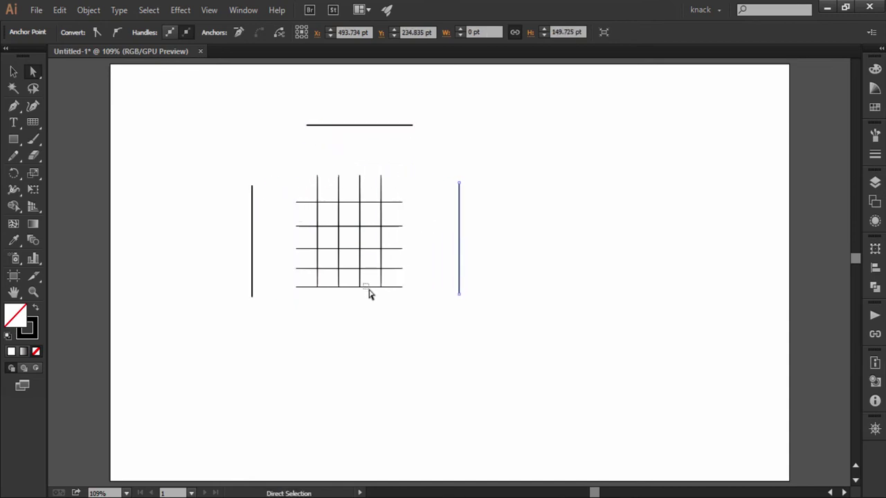
{"action": "left_click_drag", "start_coordinate": [369, 288], "coordinate": [373, 313]}
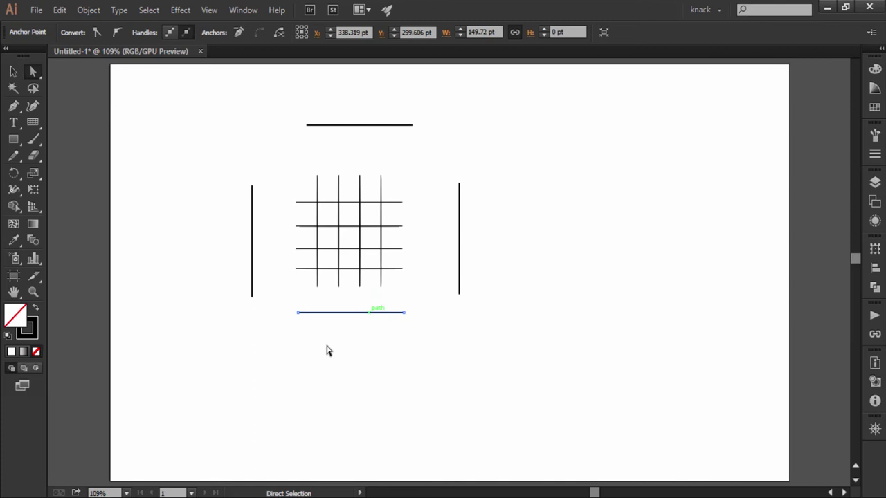
{"action": "left_click", "coordinate": [187, 315]}
Step: Create a new lower-left grid with the outside rectangle used as a frame
{"action": "left_click", "coordinate": [35, 121]}
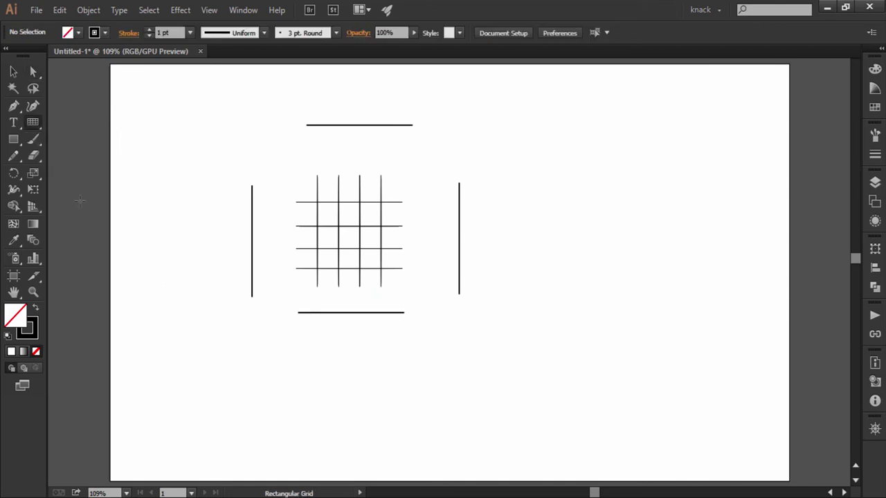
{"action": "left_click", "coordinate": [206, 346]}
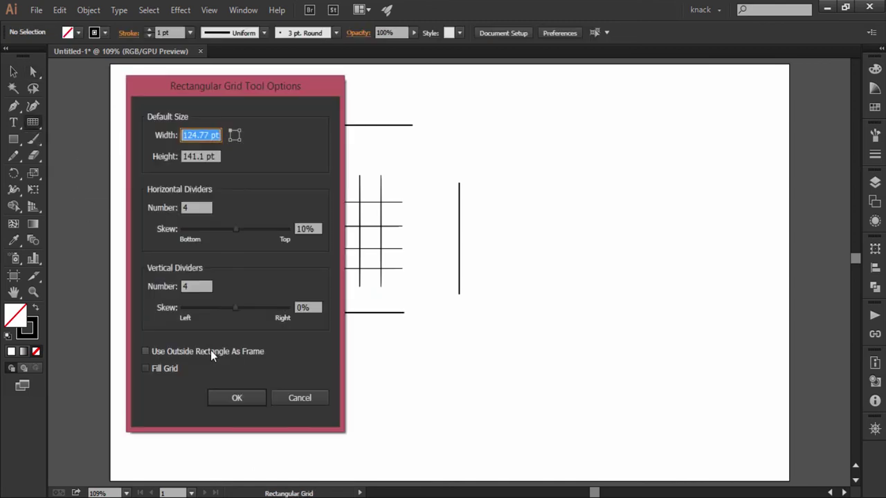
{"action": "left_click", "coordinate": [146, 351]}
{"action": "left_click", "coordinate": [231, 399]}
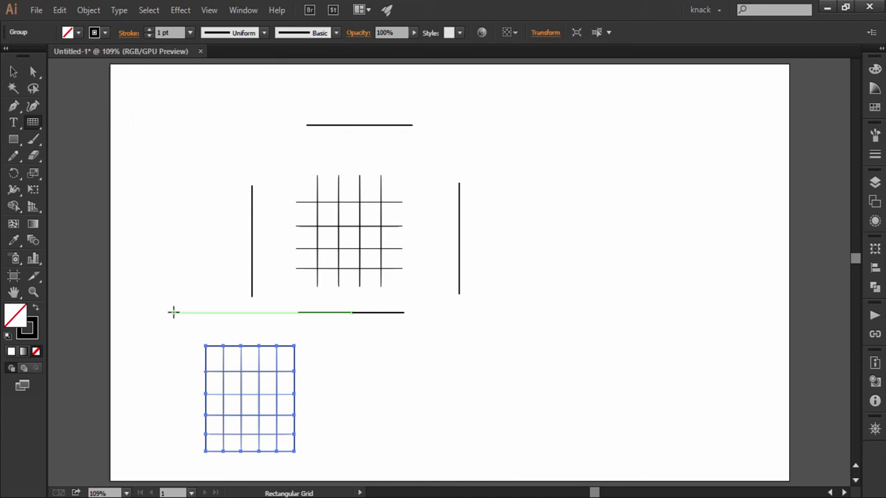
Step: Drag the frame's four corner anchors outward so the outer rectangle is enlarged and skewed
{"action": "key", "text": "a"}
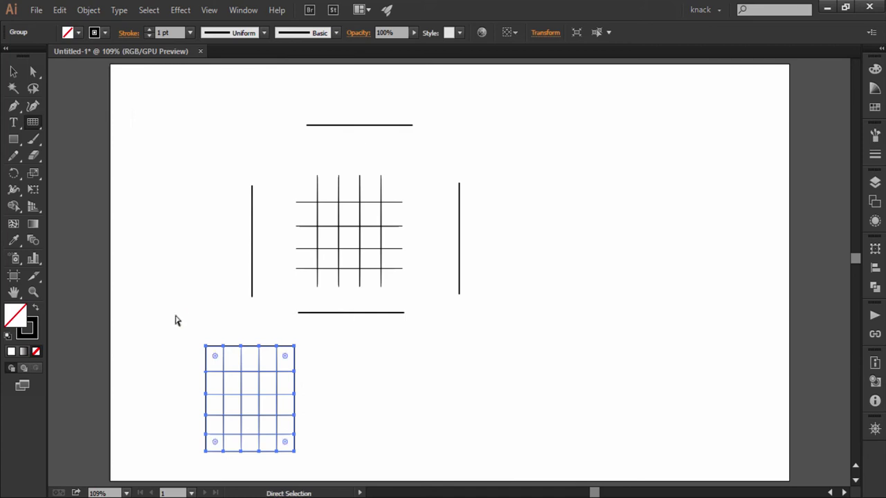
{"action": "left_click", "coordinate": [189, 339]}
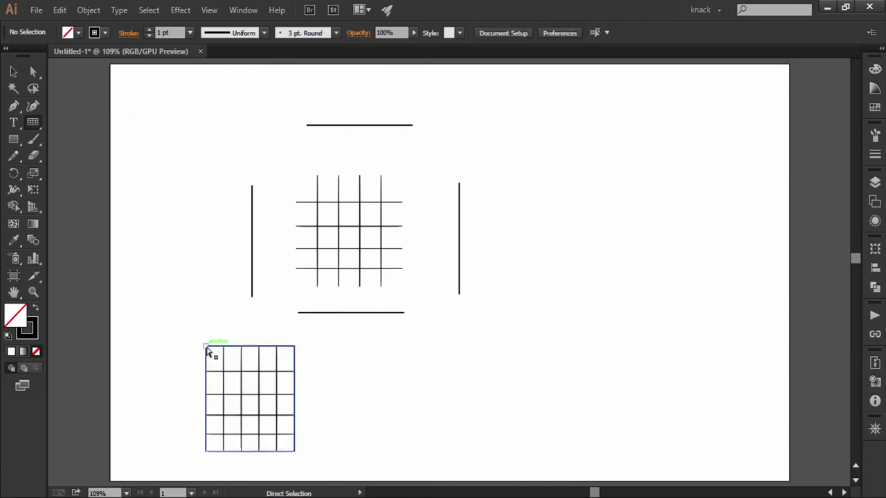
{"action": "left_click_drag", "start_coordinate": [205, 346], "coordinate": [189, 335]}
{"action": "left_click_drag", "start_coordinate": [294, 346], "coordinate": [320, 335]}
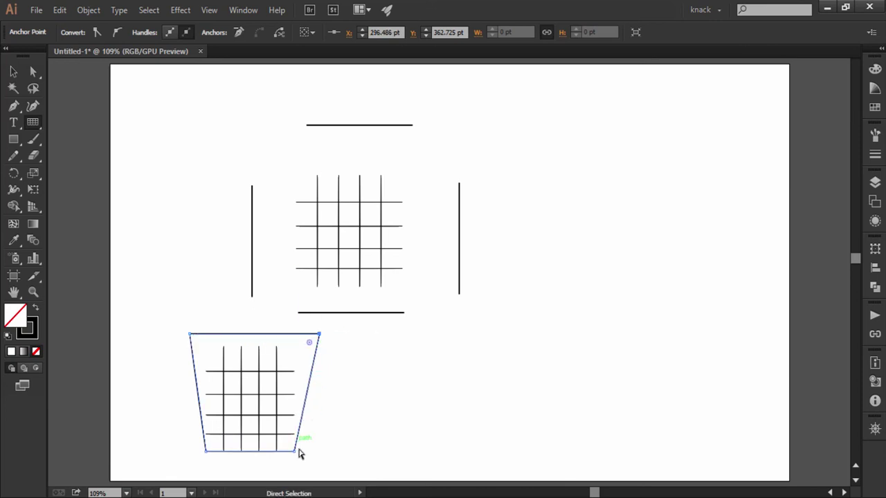
{"action": "left_click_drag", "start_coordinate": [295, 451], "coordinate": [319, 459]}
{"action": "left_click_drag", "start_coordinate": [205, 451], "coordinate": [174, 459]}
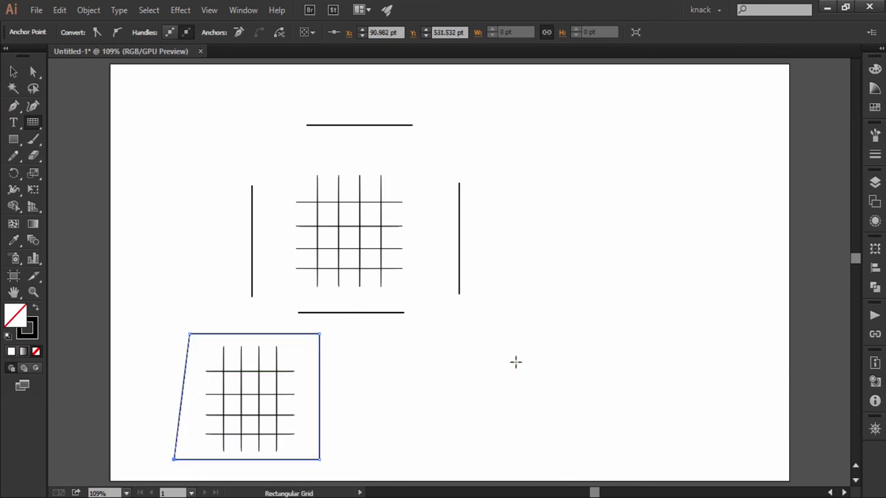
{"action": "left_click", "coordinate": [535, 334]}
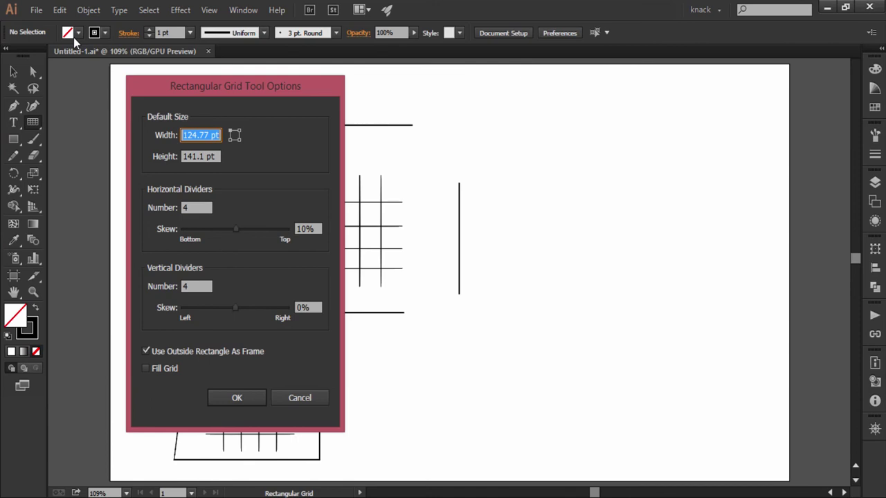
Step: Set the fill colour to green
{"action": "key", "text": "Escape"}
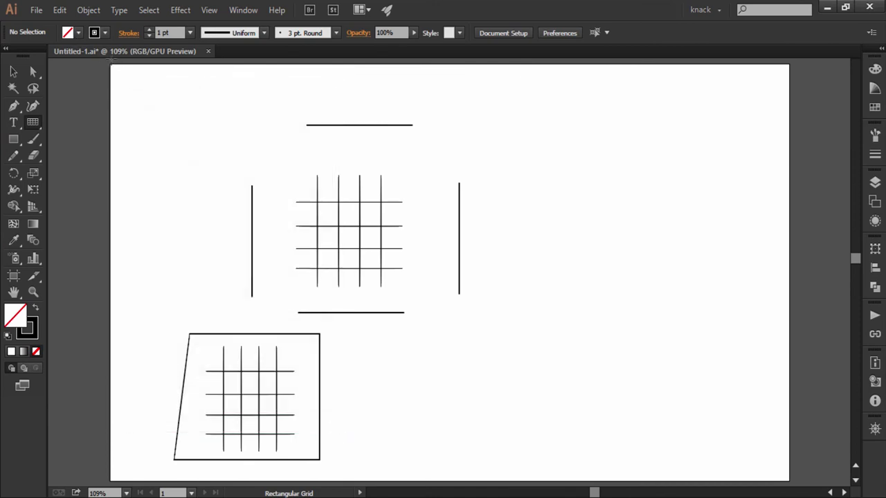
{"action": "left_click", "coordinate": [79, 34]}
{"action": "left_click", "coordinate": [63, 56]}
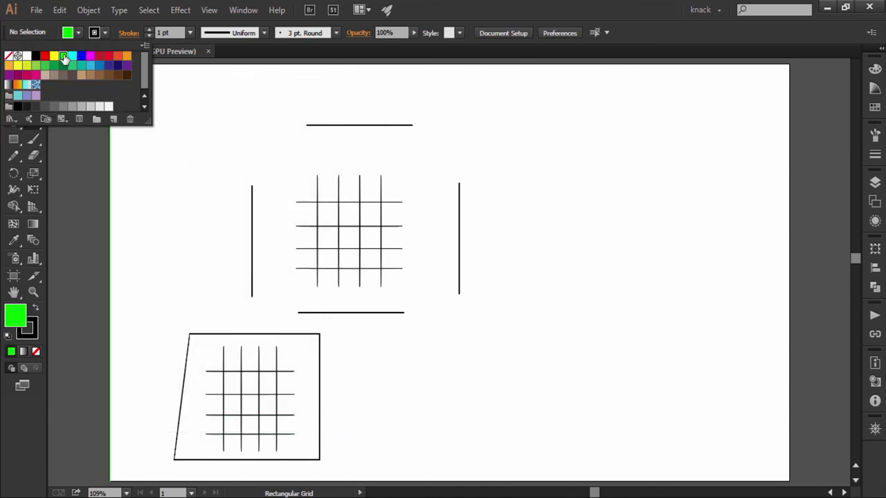
{"action": "key", "text": "Escape"}
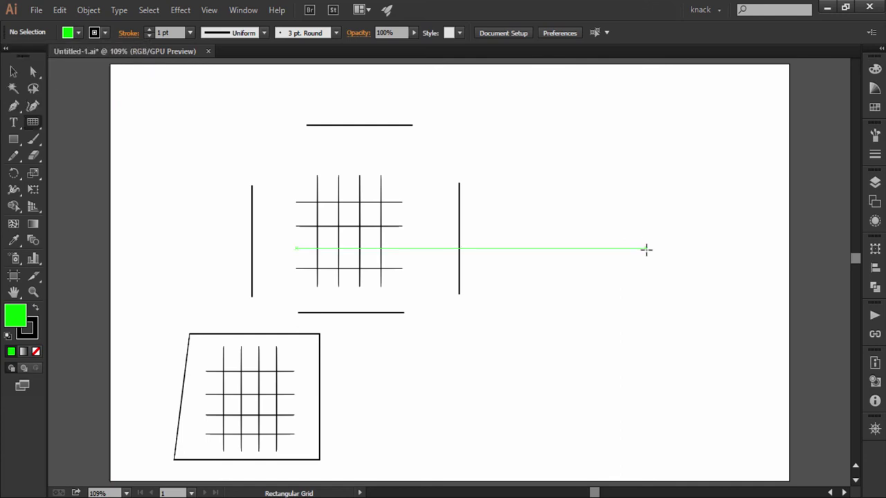
Step: Create a grid on the right with the outside-rectangle frame off and Fill Grid on
{"action": "left_click", "coordinate": [646, 250]}
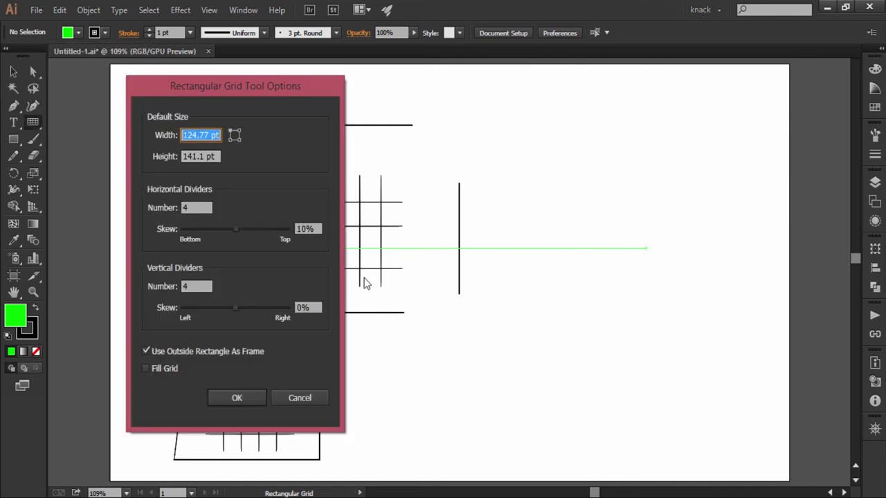
{"action": "left_click", "coordinate": [146, 352]}
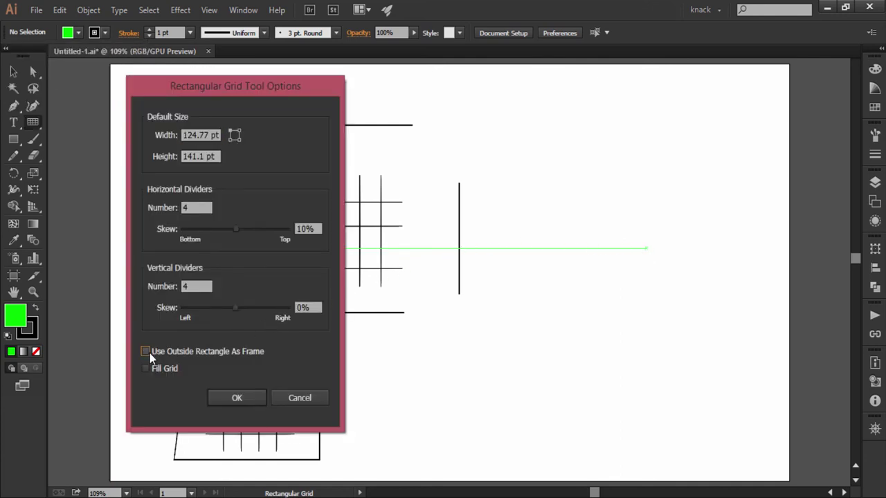
{"action": "left_click", "coordinate": [146, 369]}
{"action": "left_click", "coordinate": [227, 397]}
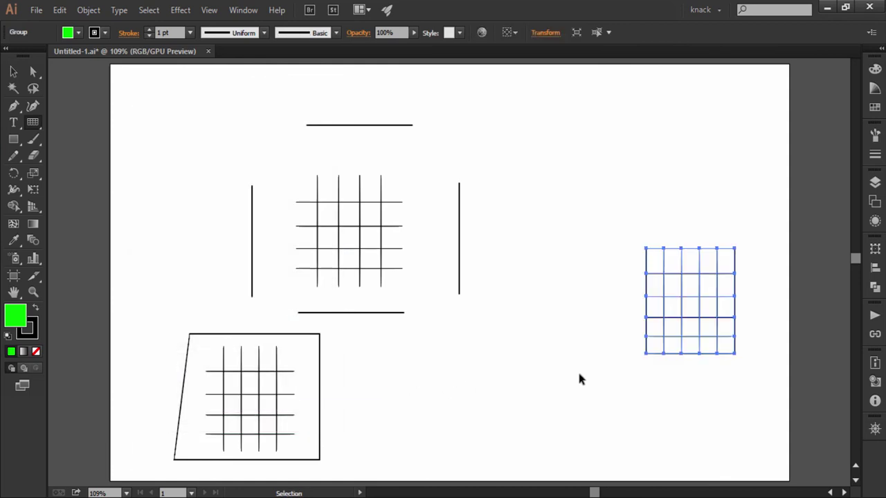
Step: Add a green-filled framed grid below it
{"action": "left_click", "coordinate": [619, 356], "text": "ctrl"}
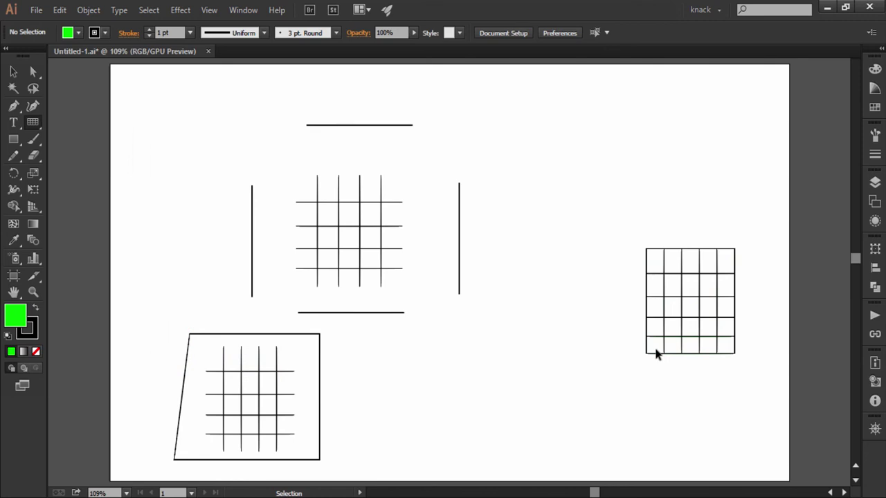
{"action": "left_click", "coordinate": [616, 357]}
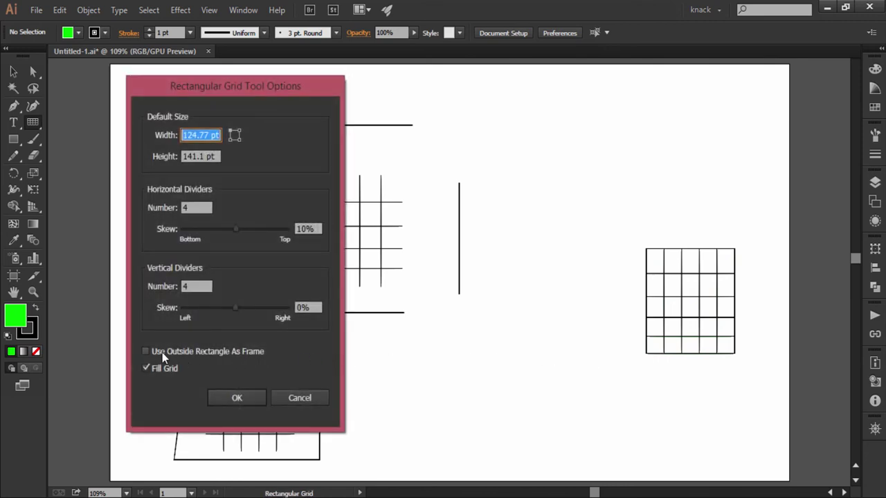
{"action": "left_click", "coordinate": [161, 352]}
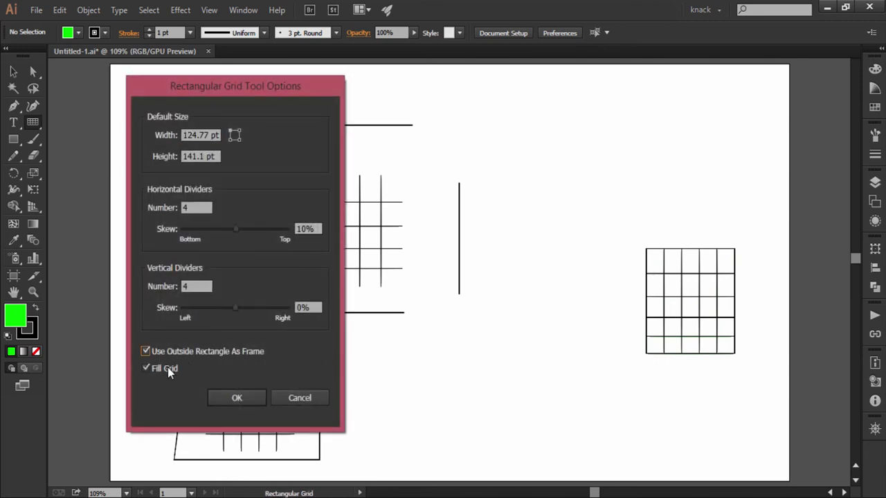
{"action": "left_click", "coordinate": [235, 399]}
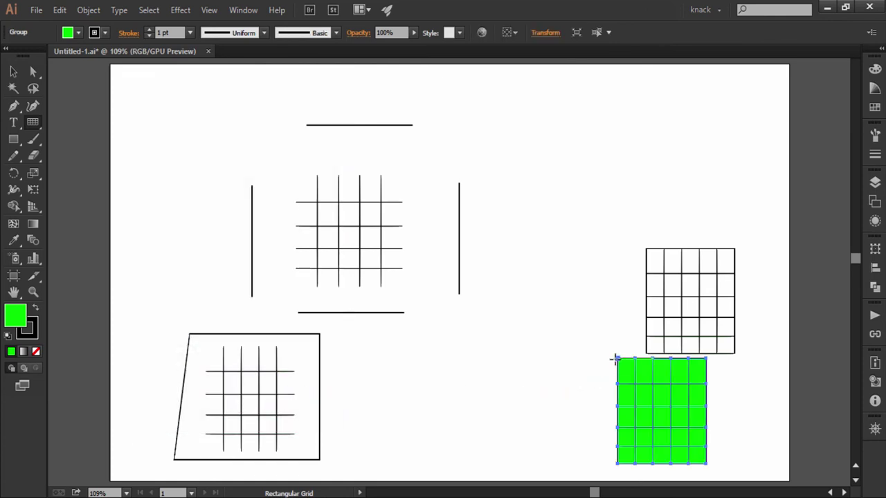
Step: Create another green-filled framed grid near the artboard's top right, undoing a stray tiny grid
{"action": "key", "text": "alt"}
{"action": "key", "text": "alt"}
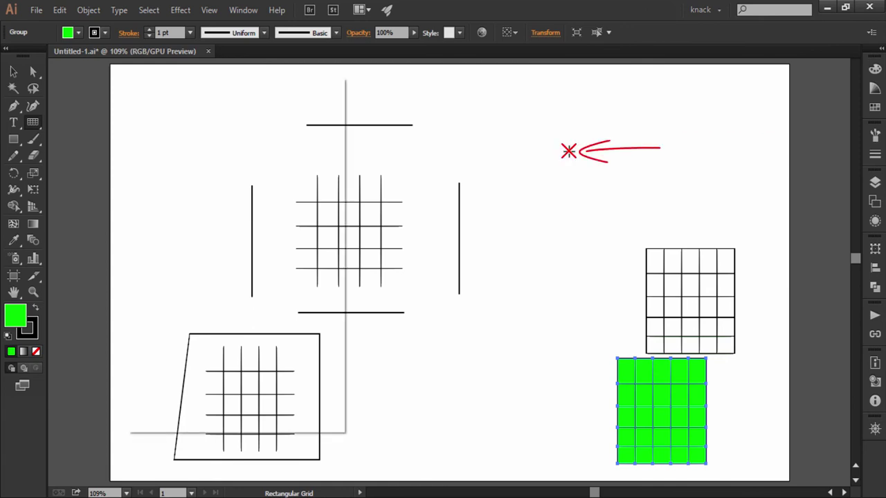
{"action": "left_click", "coordinate": [569, 151]}
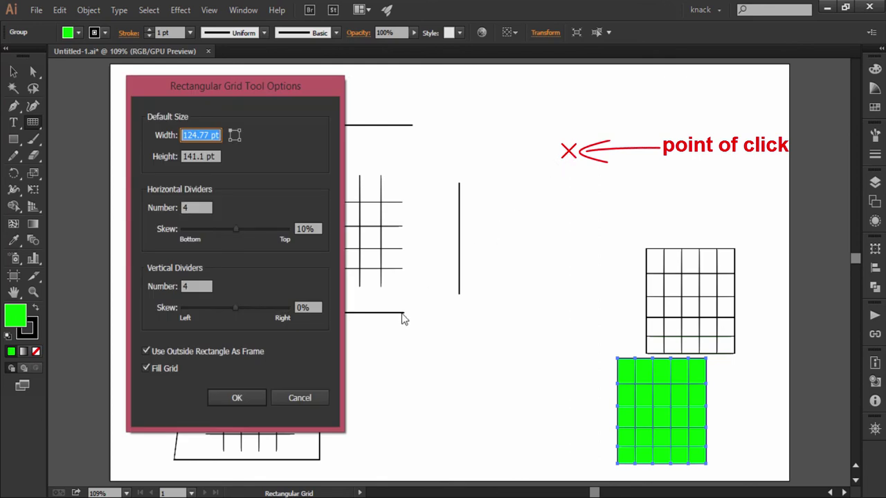
{"action": "left_click", "coordinate": [237, 398]}
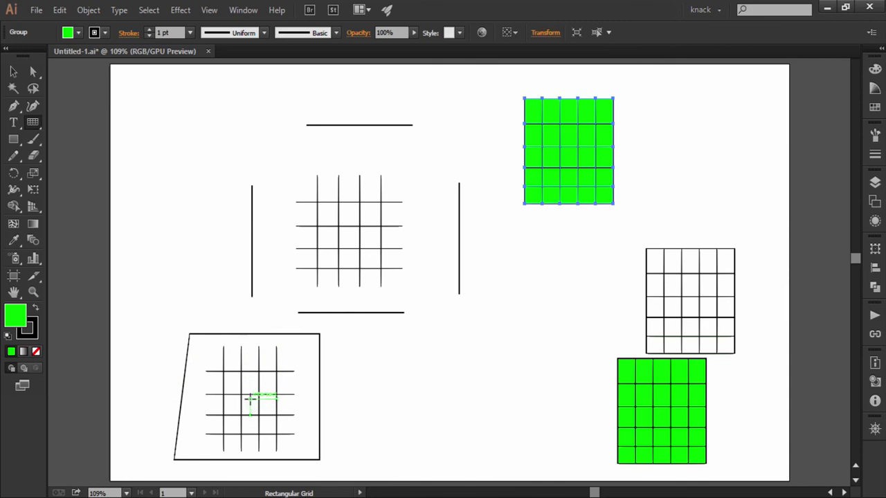
{"action": "key", "text": "ctrl+z"}
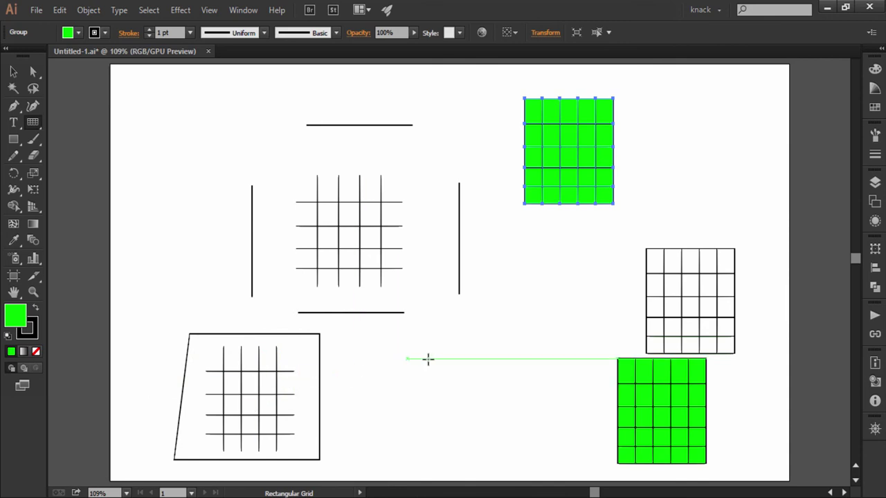